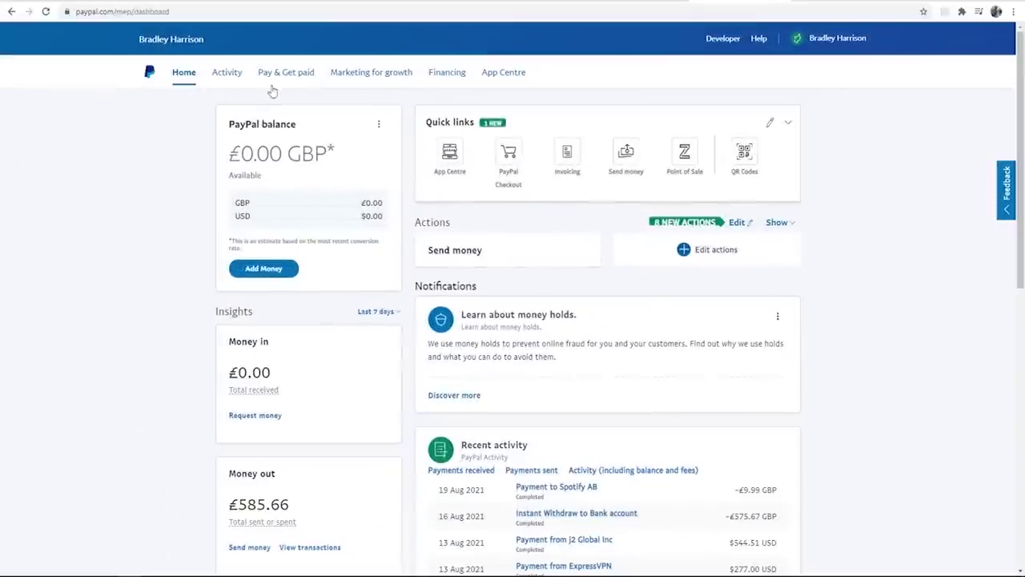
Go to Pay & Get paid and open the page for creating PayPal buttons.
left_click(275, 74)
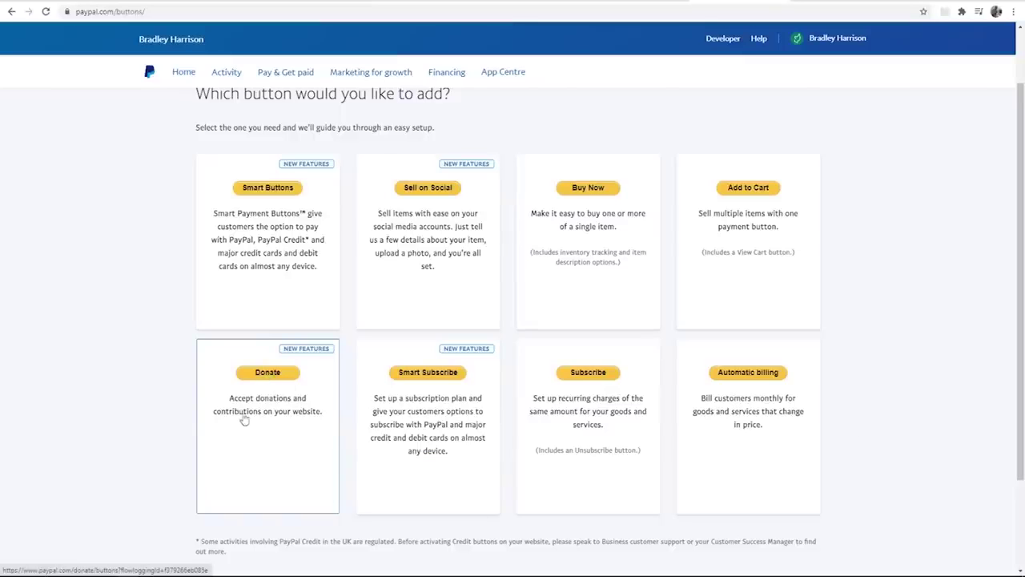
Start a Donate button in Large size, with accepted credit card logos shown beneath it.
left_click(270, 387)
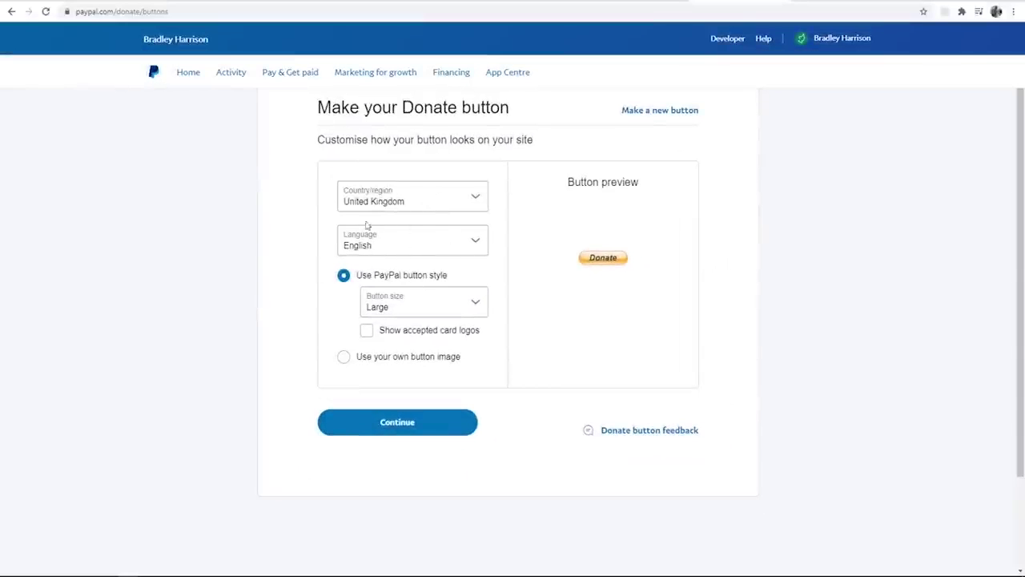
left_click(424, 331)
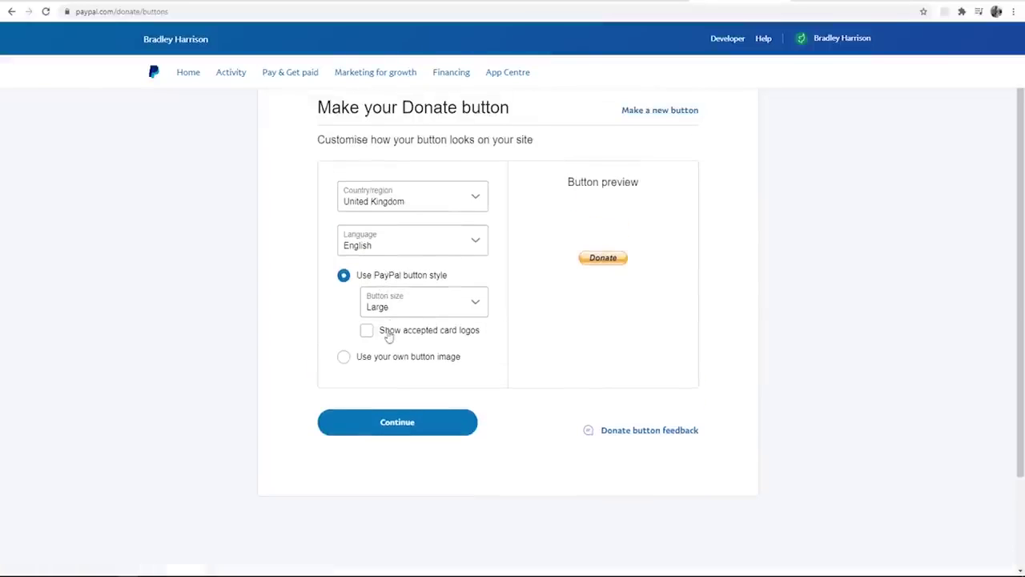
left_click(385, 312)
left_click(370, 334)
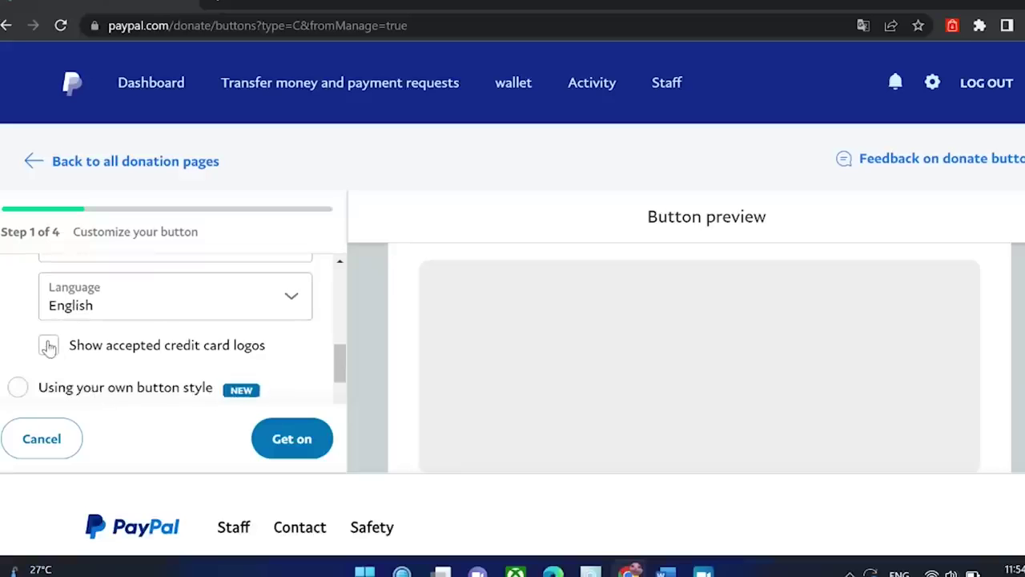
left_click(49, 346)
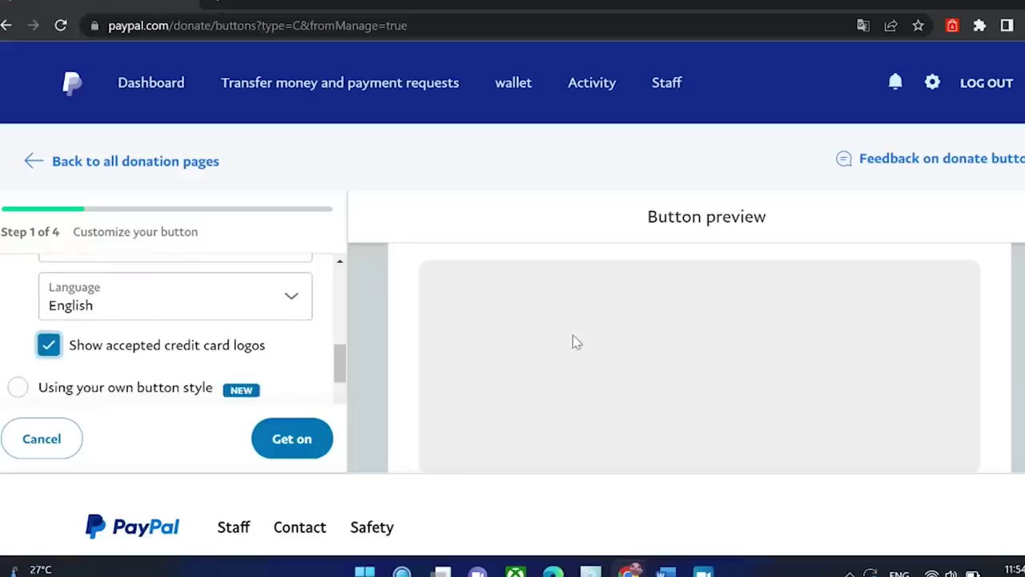
Keep the standard PayPal button style rather than a custom button image.
scroll(120, 336, "down", 1)
left_click(18, 311)
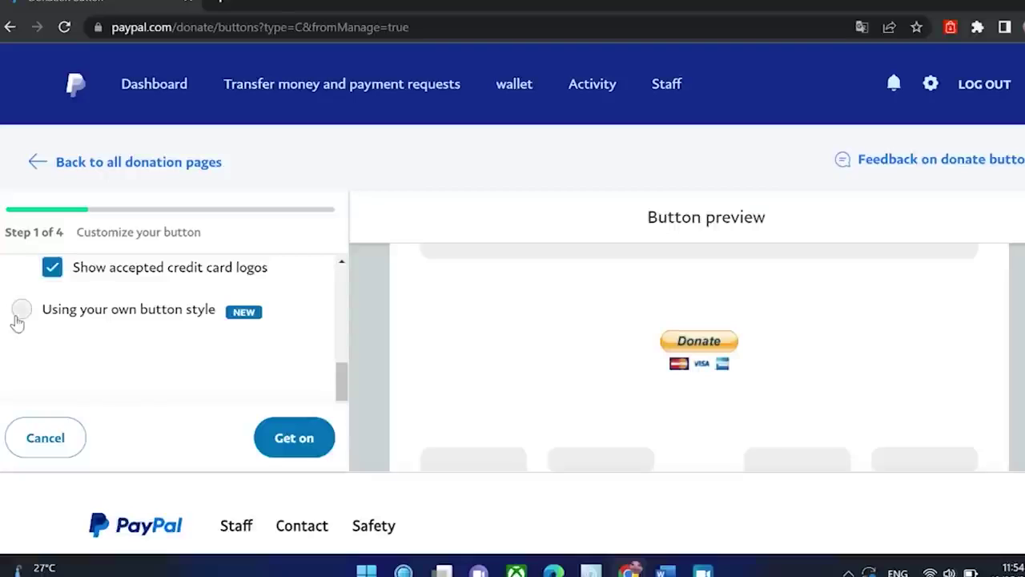
scroll(117, 389, "down", 1)
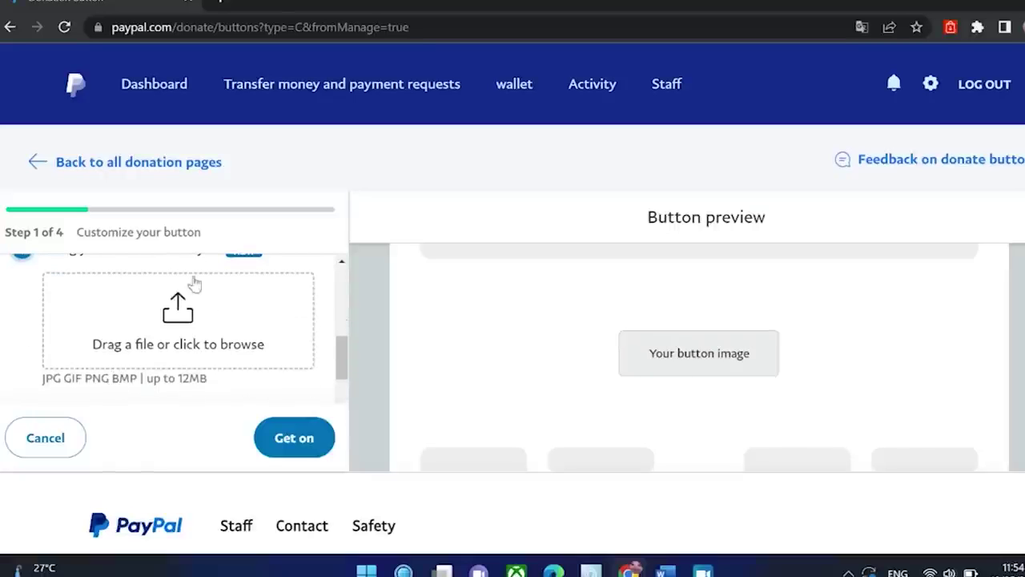
scroll(138, 329, "up", 2)
left_click(21, 310)
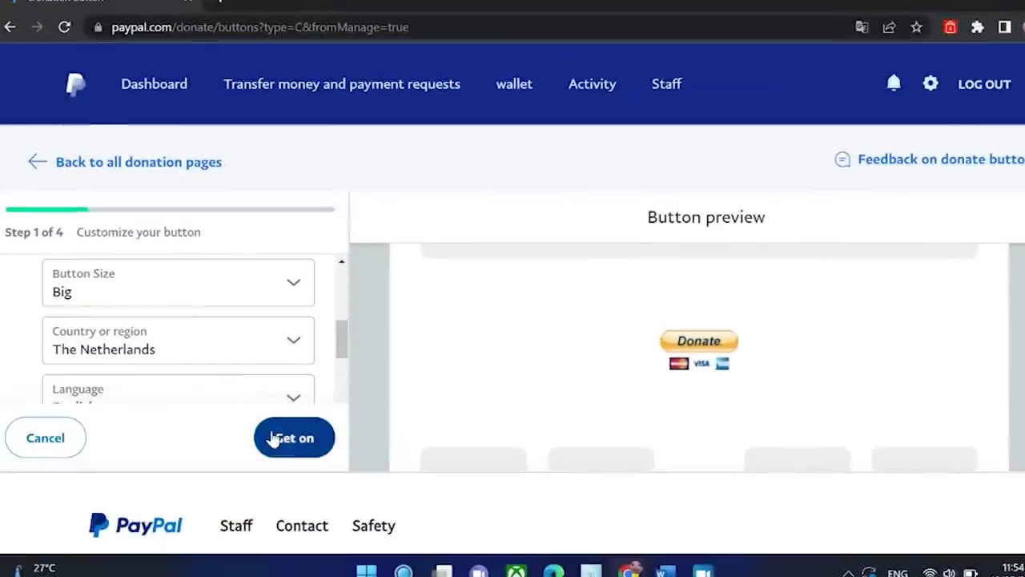
Advance to step 2, donation page setup, and switch 'Add your logo' on.
left_click(274, 439)
scroll(235, 332, "down", 2)
left_click(271, 311)
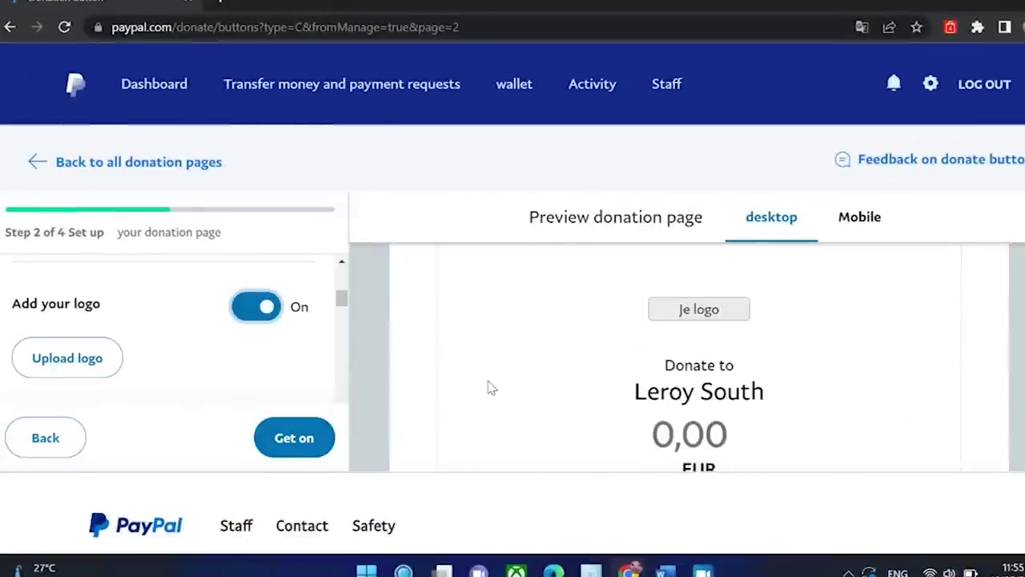
Switch the 'Add your logo' option off for the donation page.
left_click(270, 308)
scroll(197, 360, "down", 2)
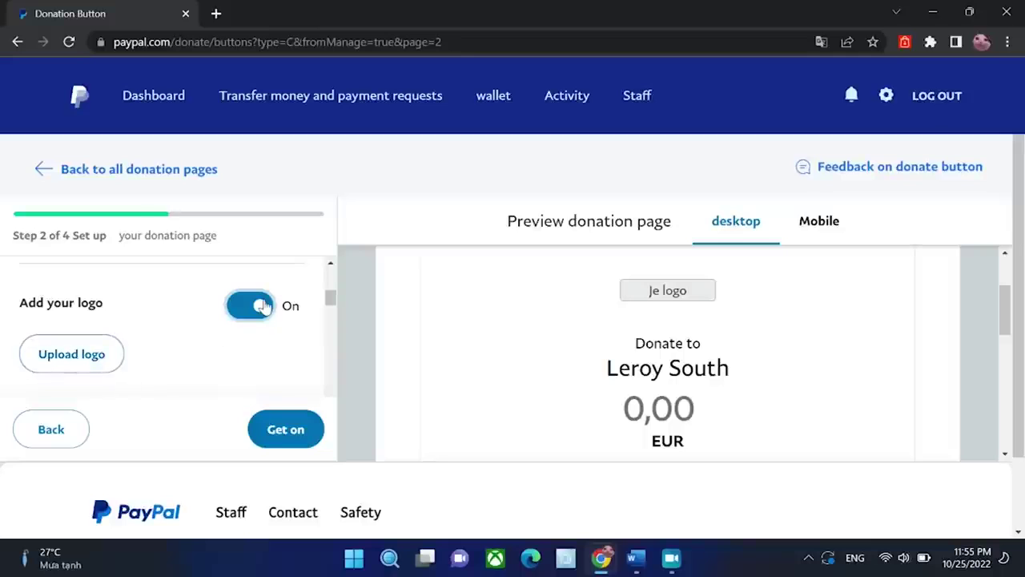
left_click(264, 305)
key("space")
left_click(263, 305)
Toggle the donation page header image on, then back off, leaving no image.
scroll(190, 355, "down", 1)
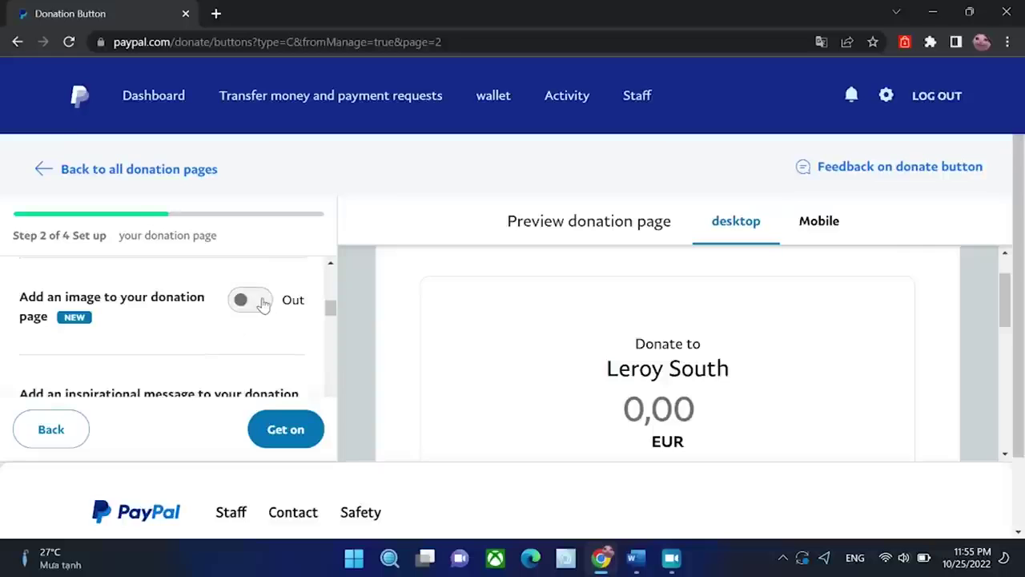
left_click(264, 305)
scroll(558, 368, "down", 2)
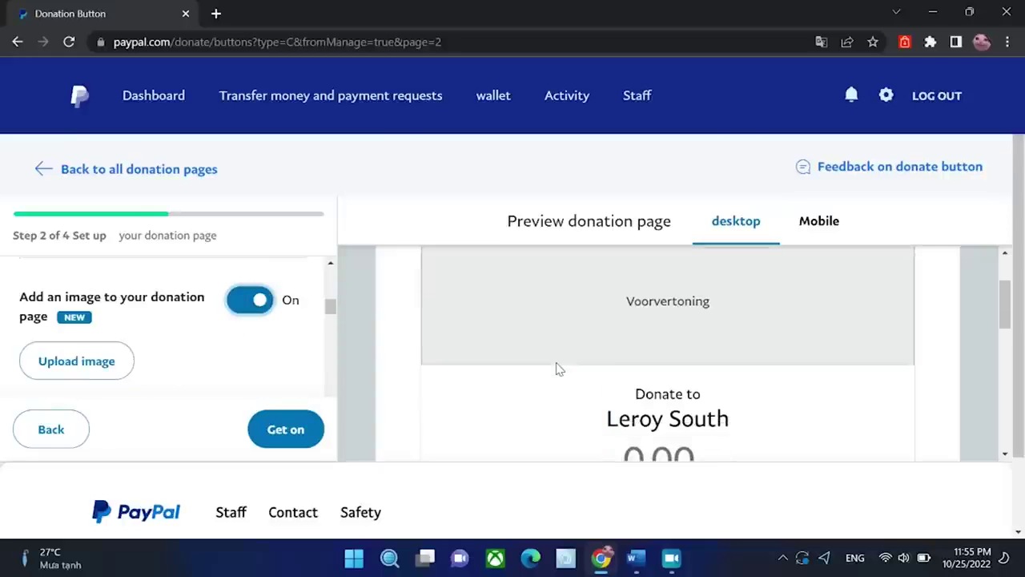
scroll(559, 368, "up", 2)
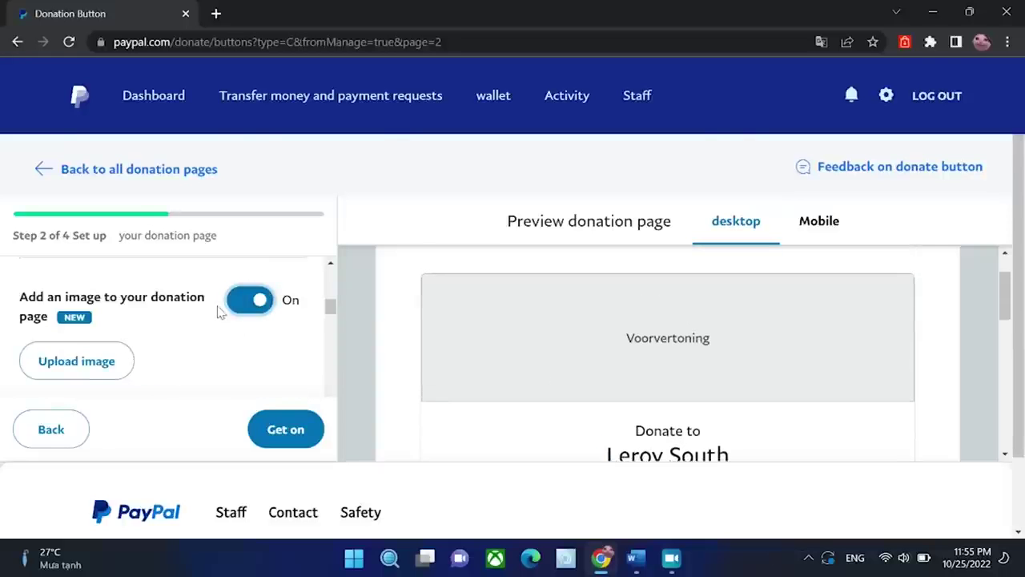
left_click(257, 315)
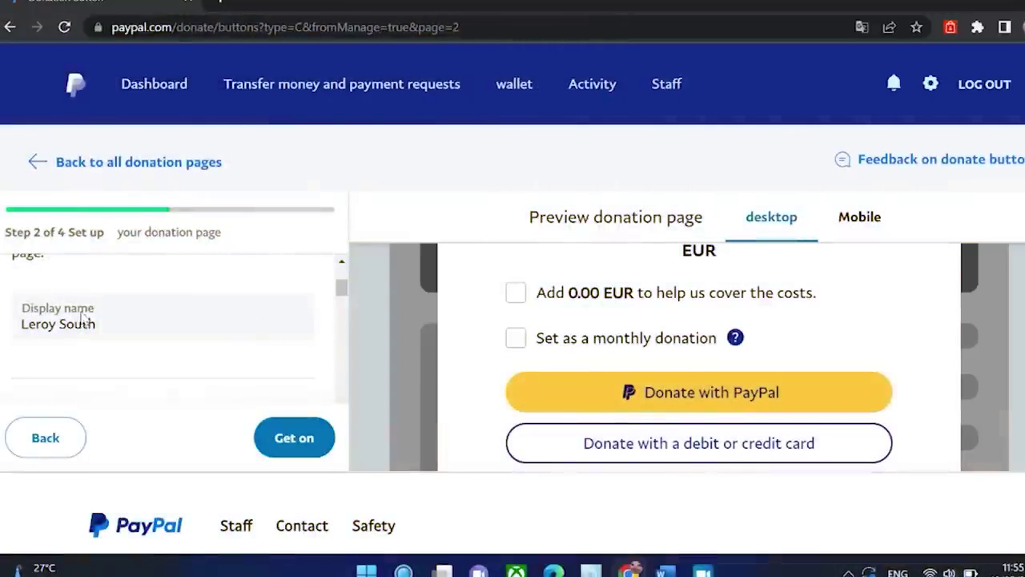
Select the display name, then open account settings and the first/last name edit page.
left_click(110, 320)
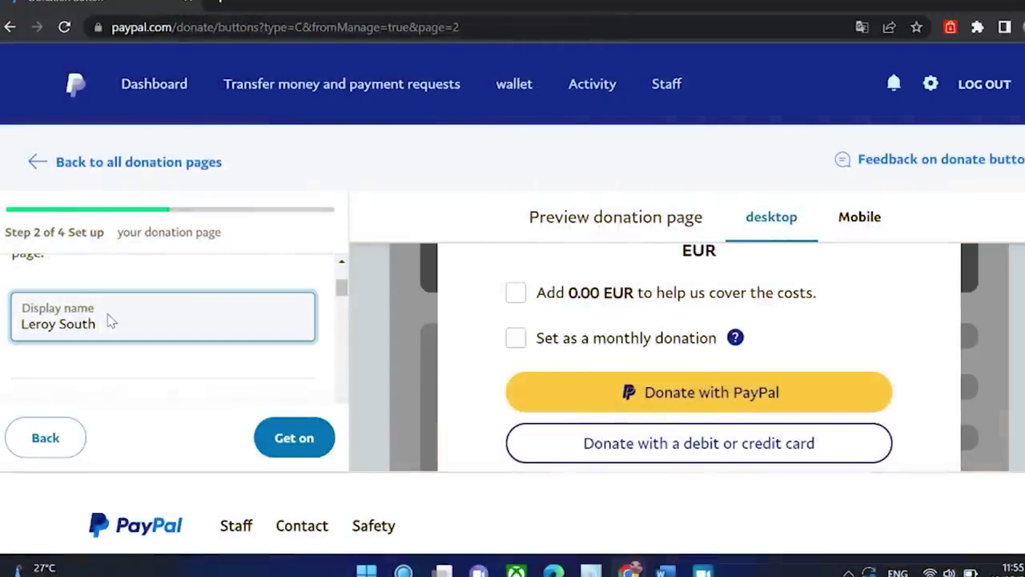
left_click_drag(92, 321, 11, 320)
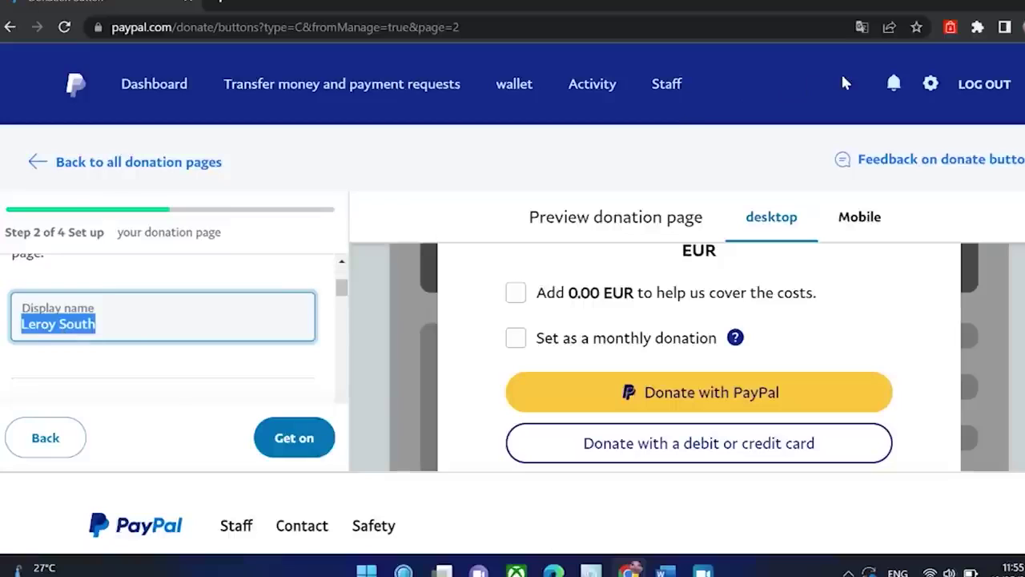
left_click(931, 85)
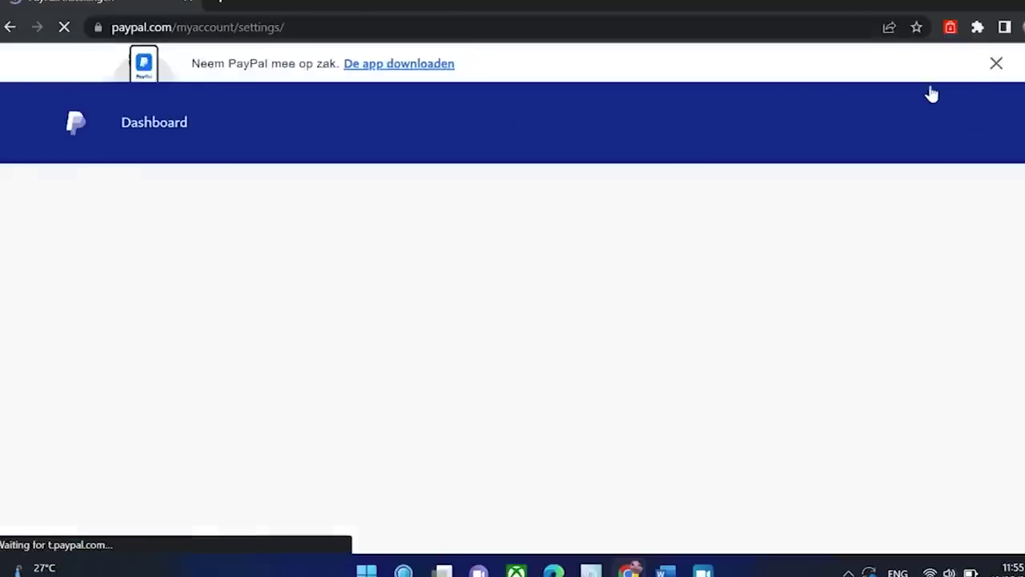
left_click(417, 278)
left_click_drag(435, 217, 347, 229)
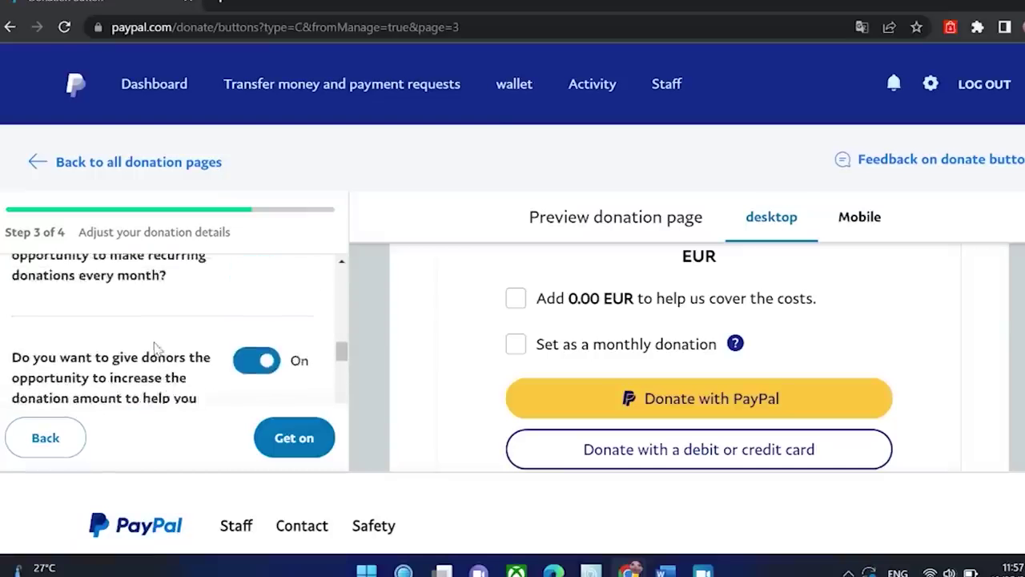
scroll(154, 346, "up", 2)
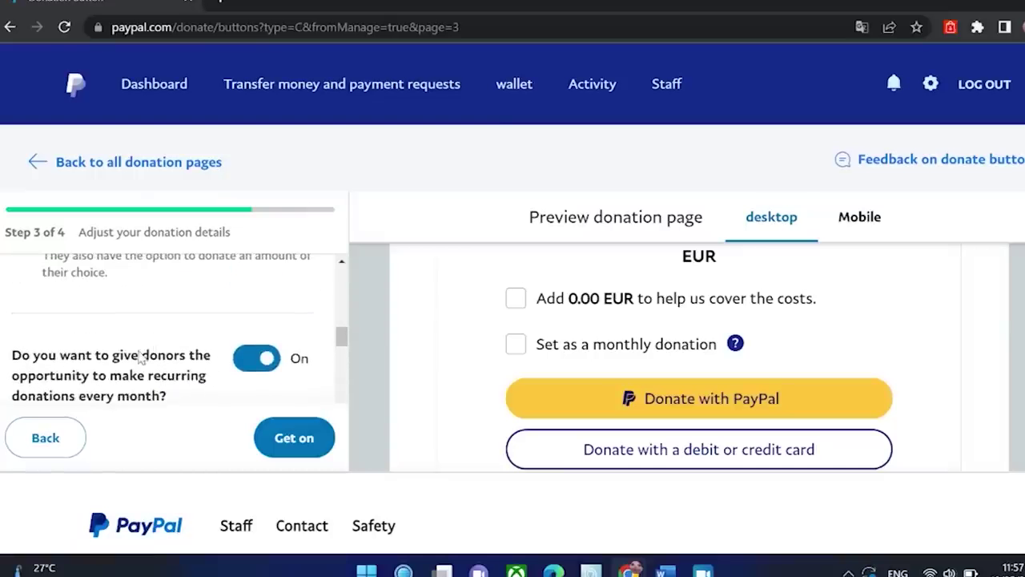
Turn off monthly donations and add 'Method Pro' as the default donation program.
scroll(143, 361, "down", 1)
scroll(94, 359, "down", 1)
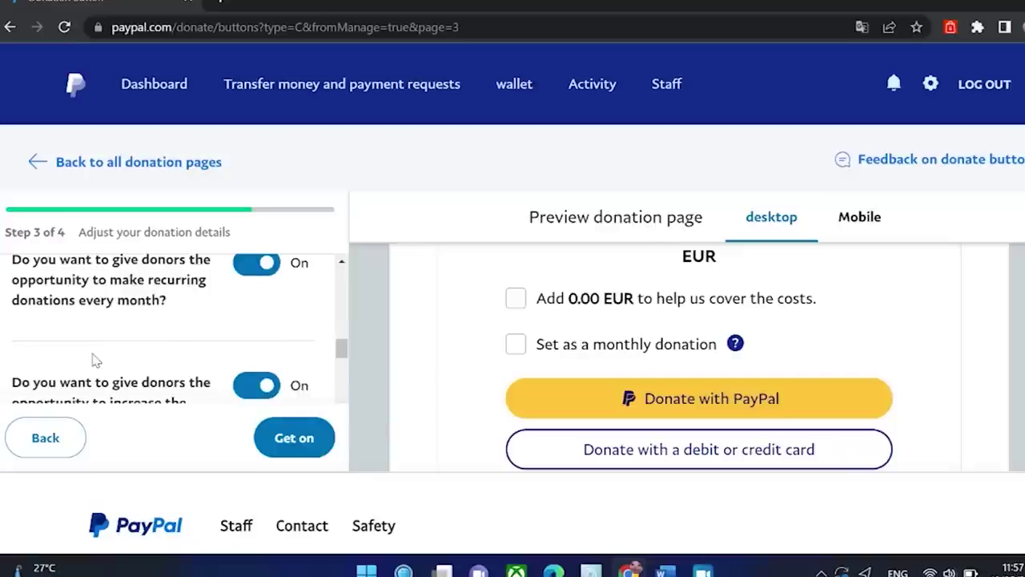
left_click(253, 271)
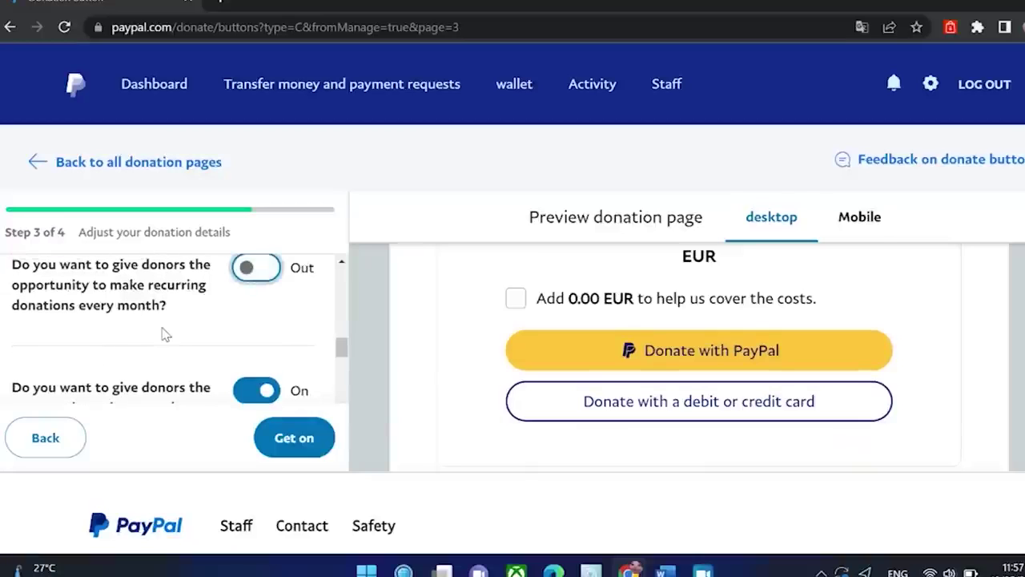
scroll(165, 334, "down", 3)
left_click(266, 318)
scroll(268, 322, "down", 2)
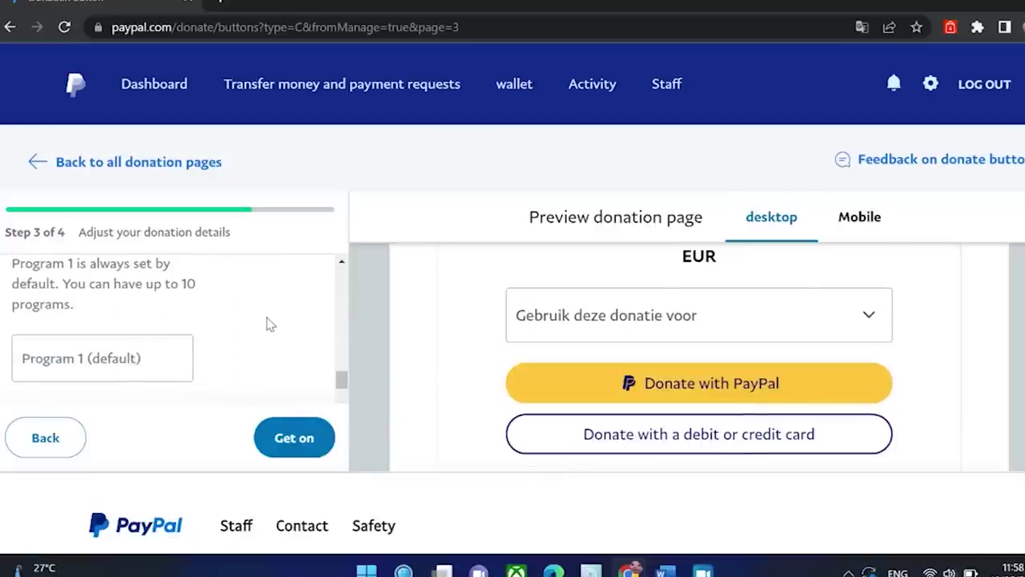
left_click(108, 360)
type("Method Pro")
scroll(268, 334, "up", 2)
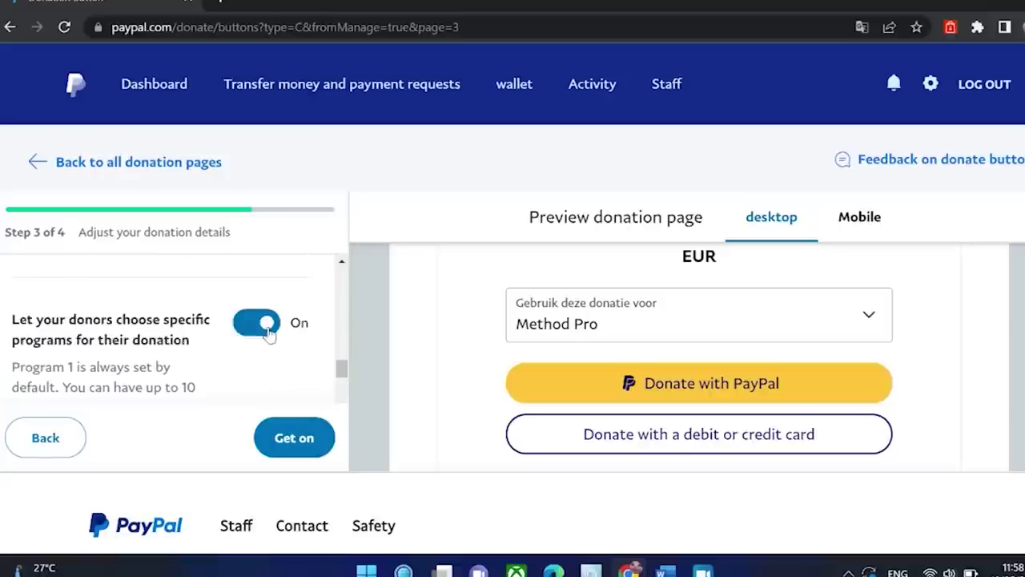
scroll(268, 334, "down", 1)
scroll(112, 392, "down", 3)
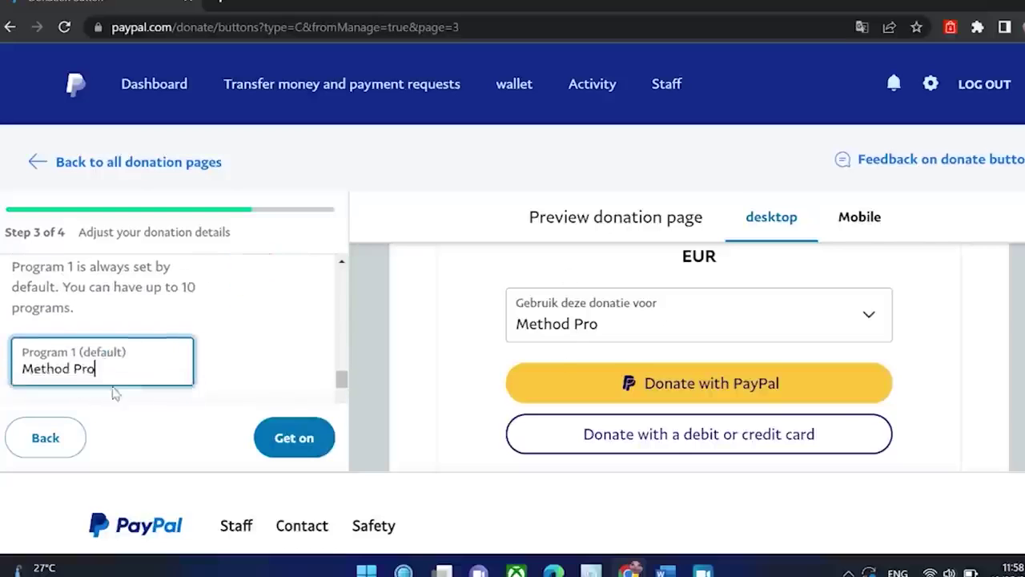
left_click(280, 440)
Try asking donors for one exact donation amount.
scroll(195, 349, "down", 1)
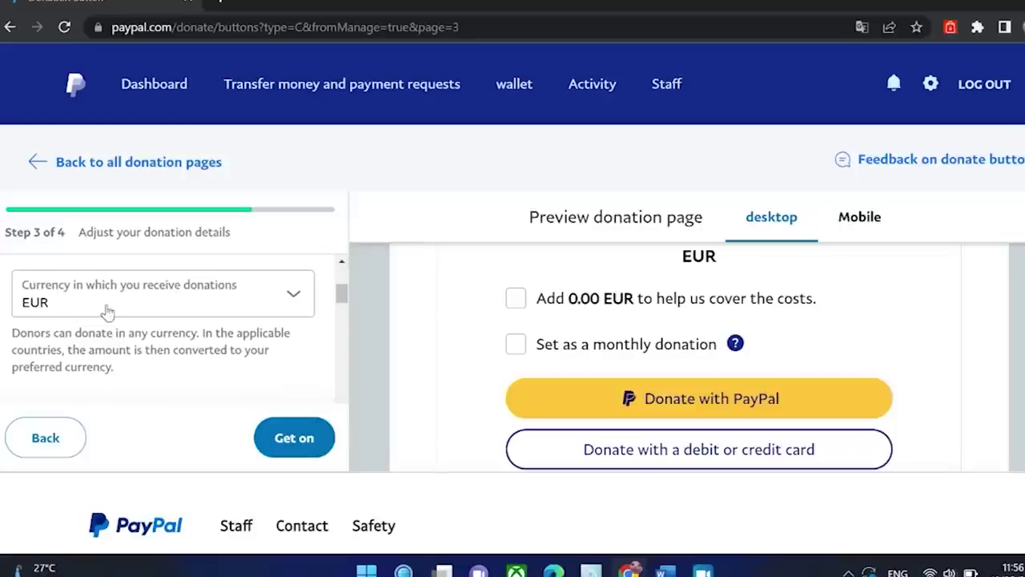
scroll(133, 314, "down", 2)
scroll(112, 342, "up", 3)
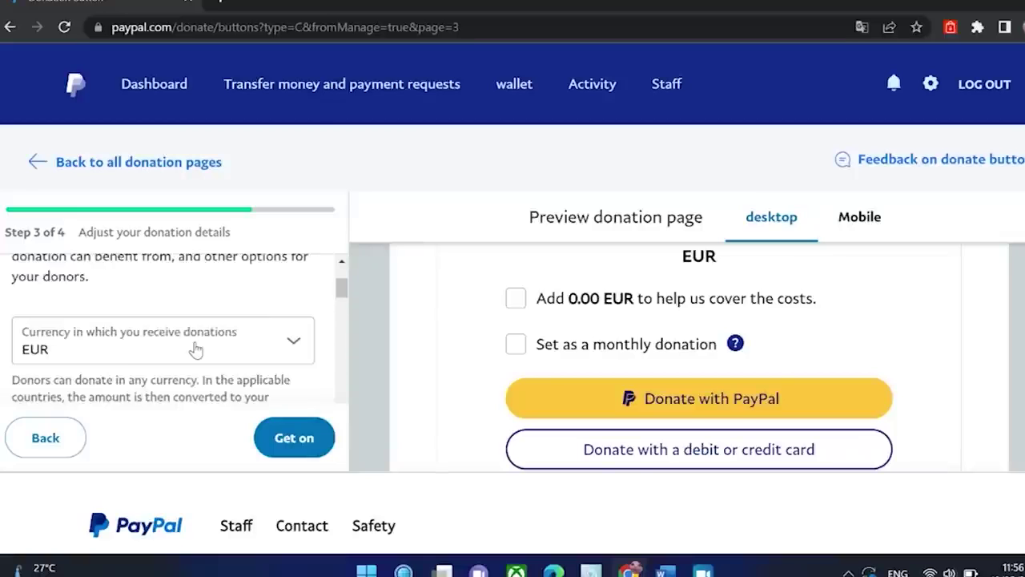
scroll(227, 348, "down", 1)
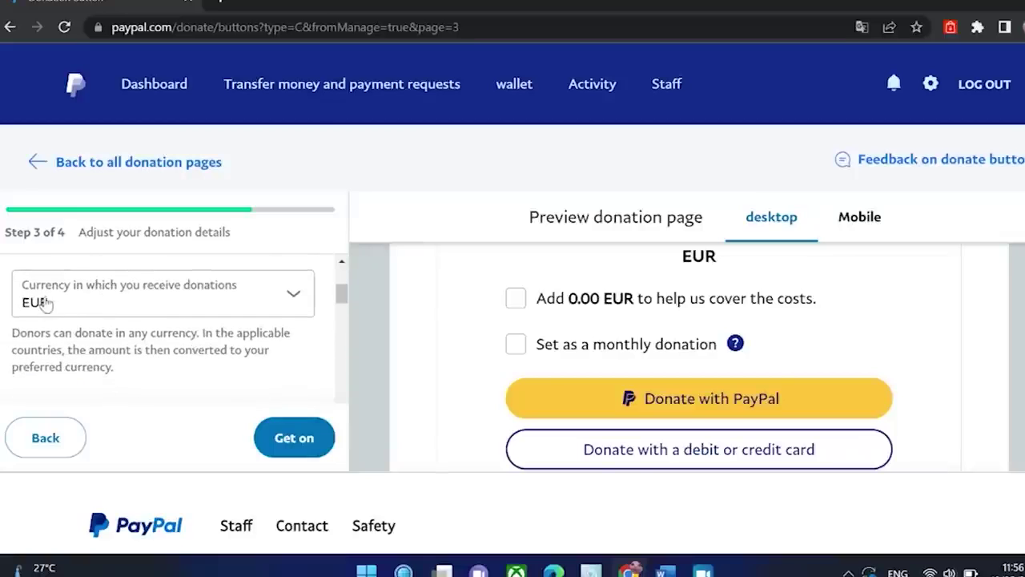
scroll(133, 314, "down", 2)
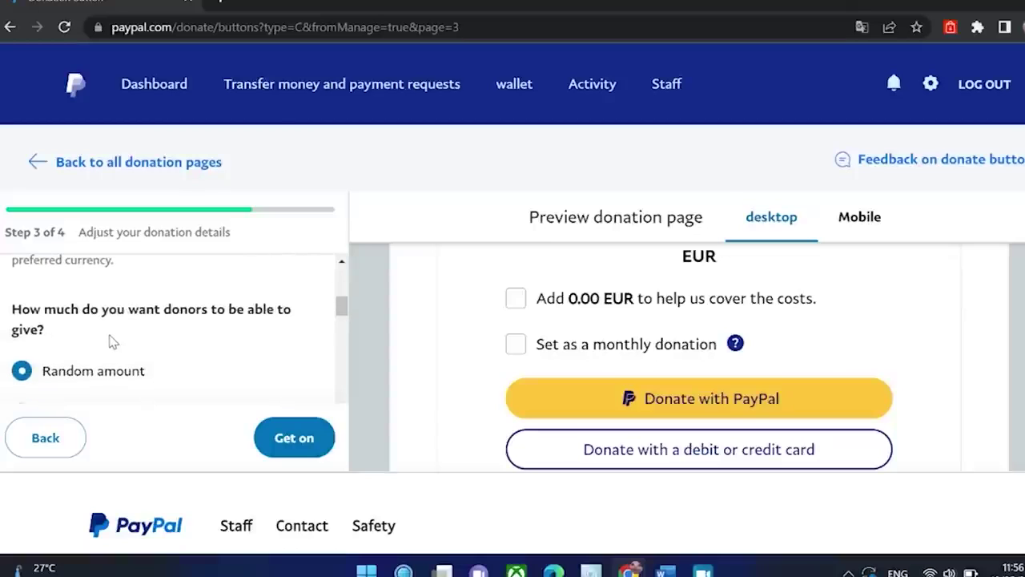
scroll(113, 342, "down", 1)
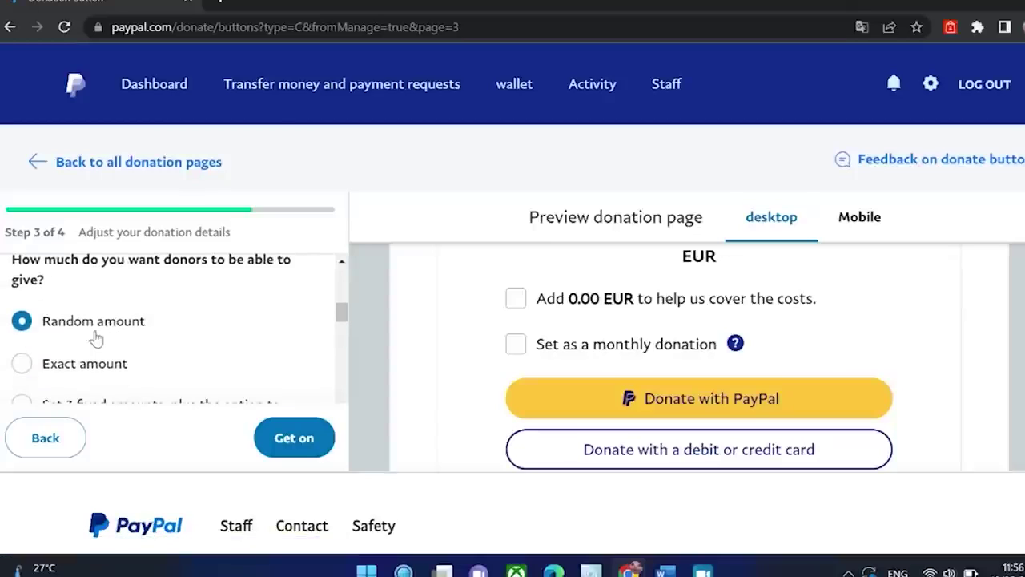
scroll(96, 340, "down", 1)
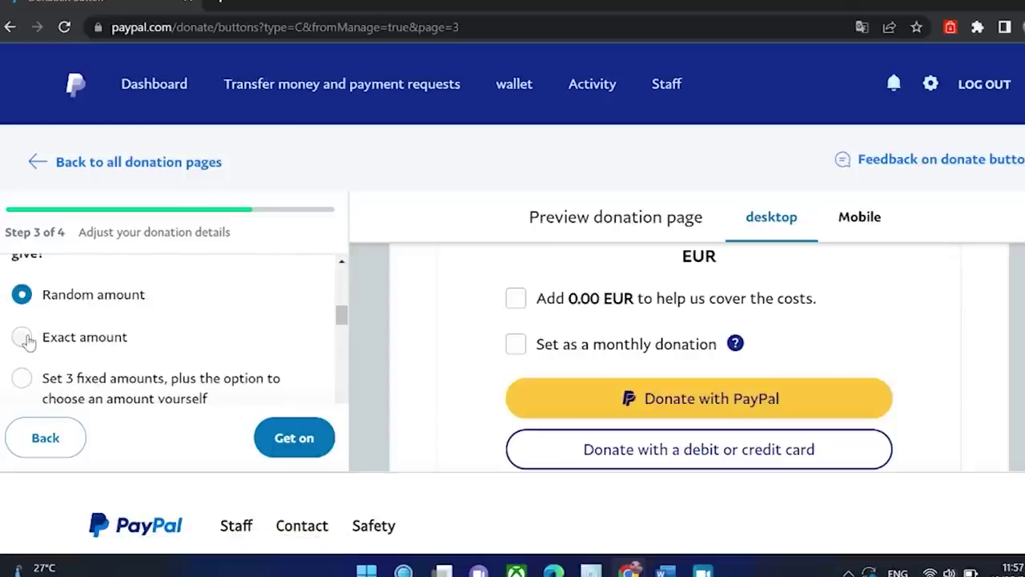
left_click(23, 337)
left_click(118, 383)
Offer three fixed amounts instead: 5,00, 10,00 and 20,00.
scroll(121, 392, "down", 1)
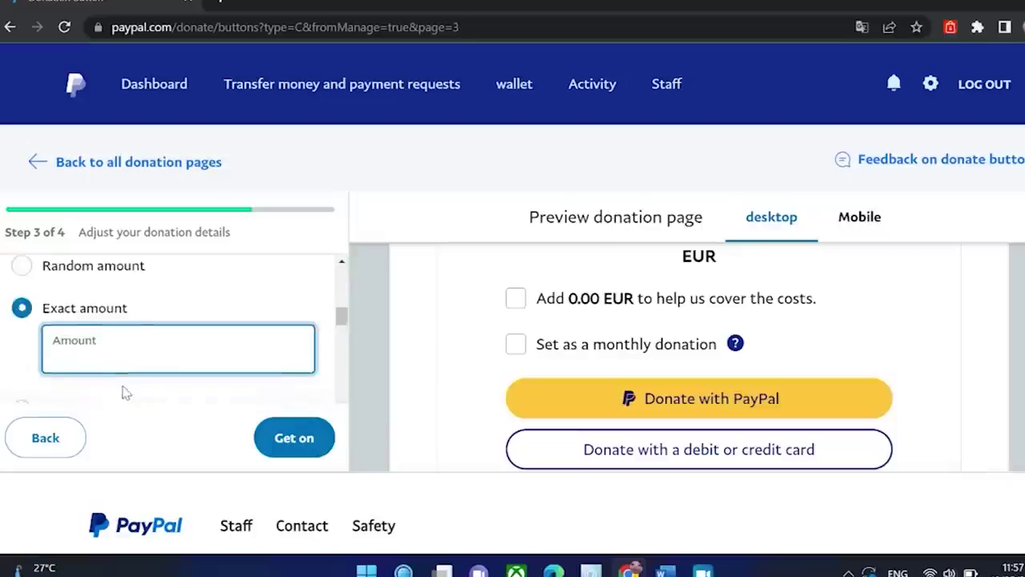
left_click(25, 346)
scroll(28, 349, "down", 3)
left_click(88, 345)
type("5,00")
scroll(88, 345, "down", 1)
left_click(69, 325)
type("0,0100")
left_click(102, 389)
Switch the monthly recurring donation option off again.
scroll(107, 396, "down", 1)
scroll(96, 336, "up", 2)
scroll(120, 344, "down", 5)
scroll(158, 346, "up", 1)
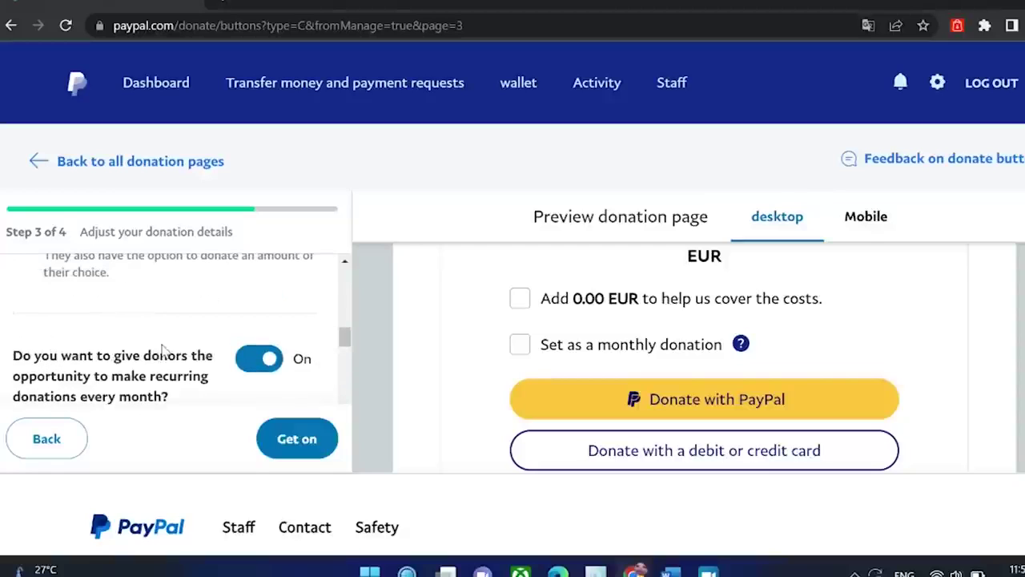
scroll(143, 359, "down", 1)
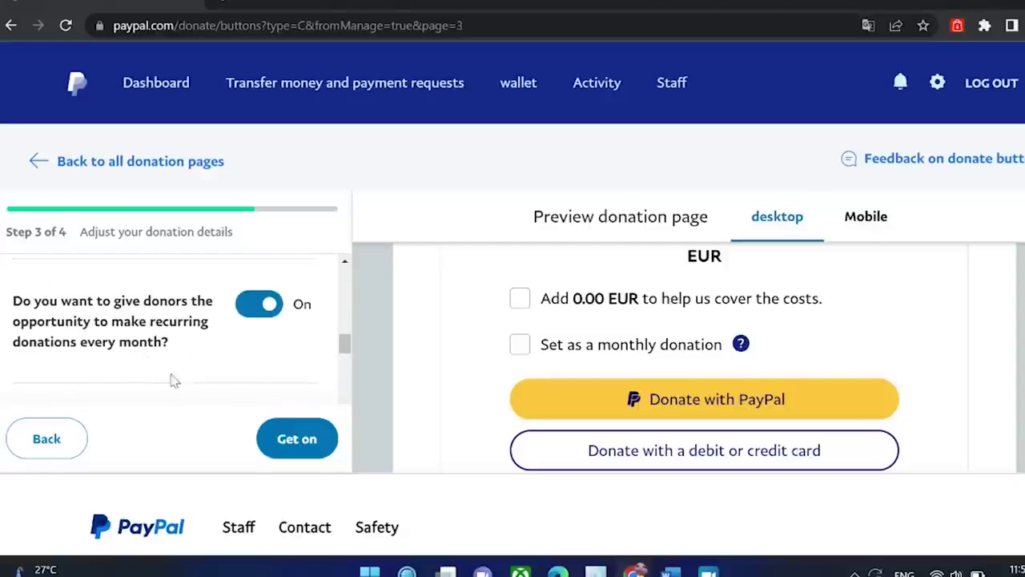
scroll(94, 360, "down", 1)
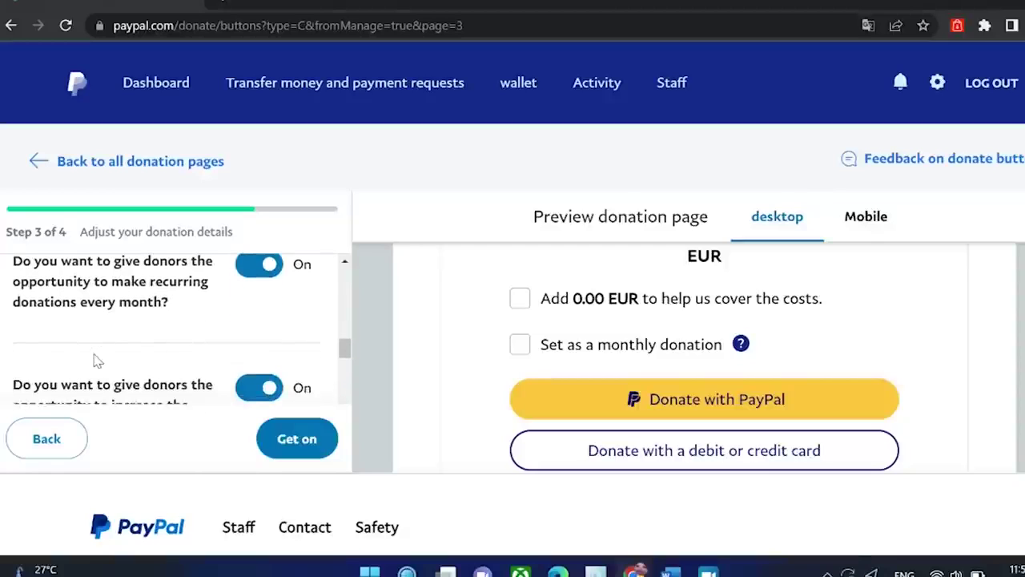
left_click(255, 273)
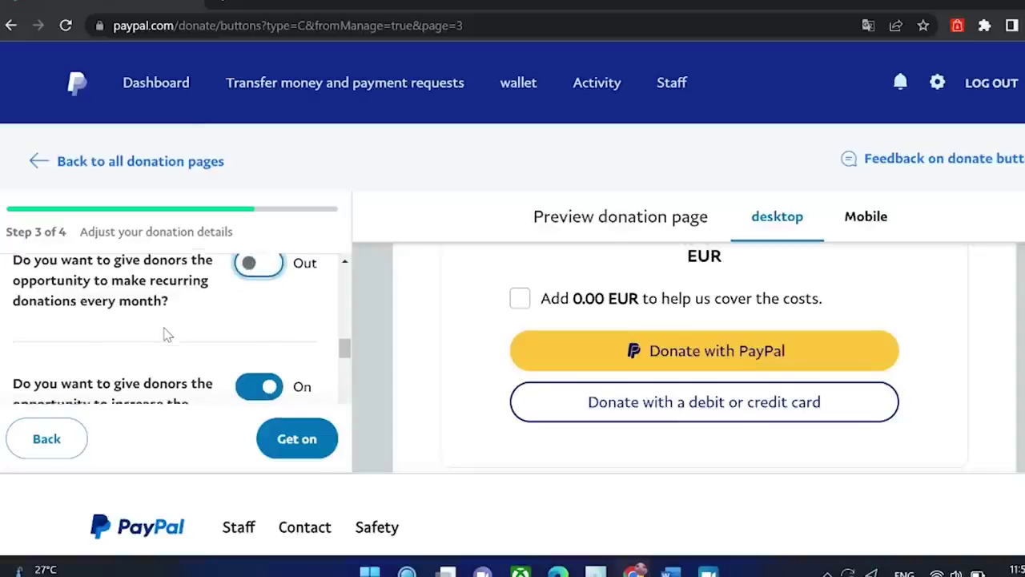
scroll(163, 334, "down", 1)
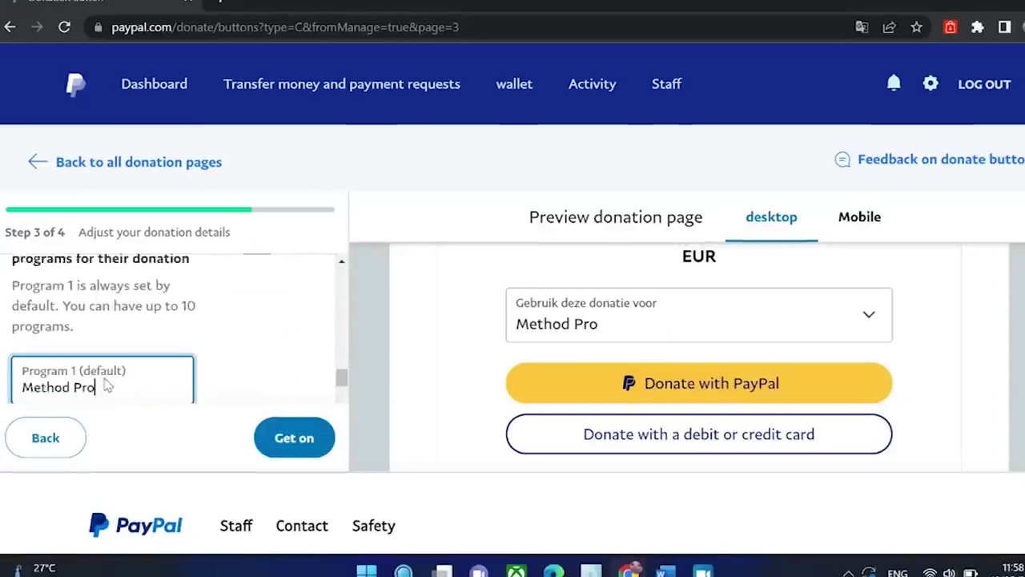
scroll(108, 386, "down", 3)
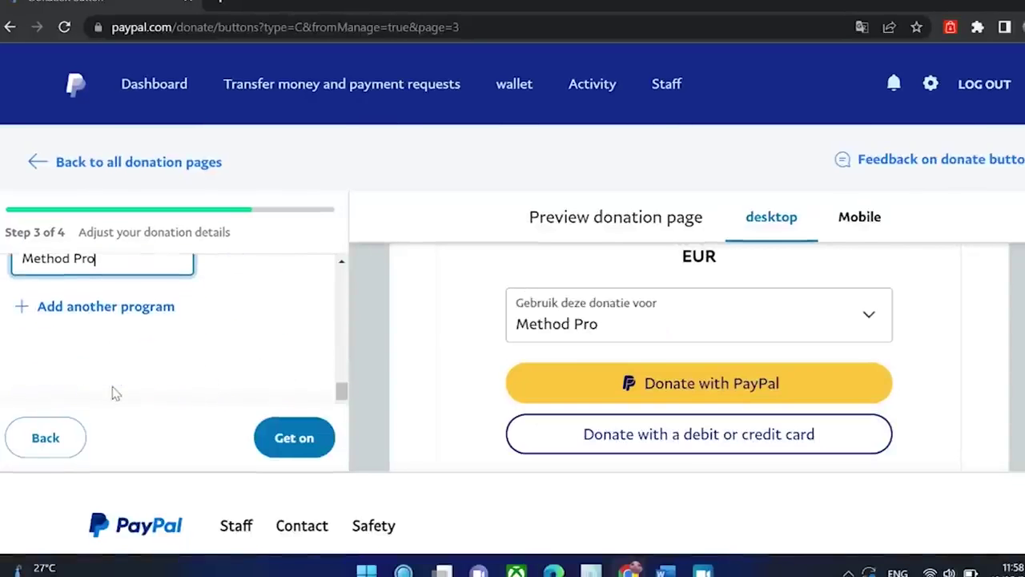
Advance to step 4 of 4, payment page setup.
left_click(279, 440)
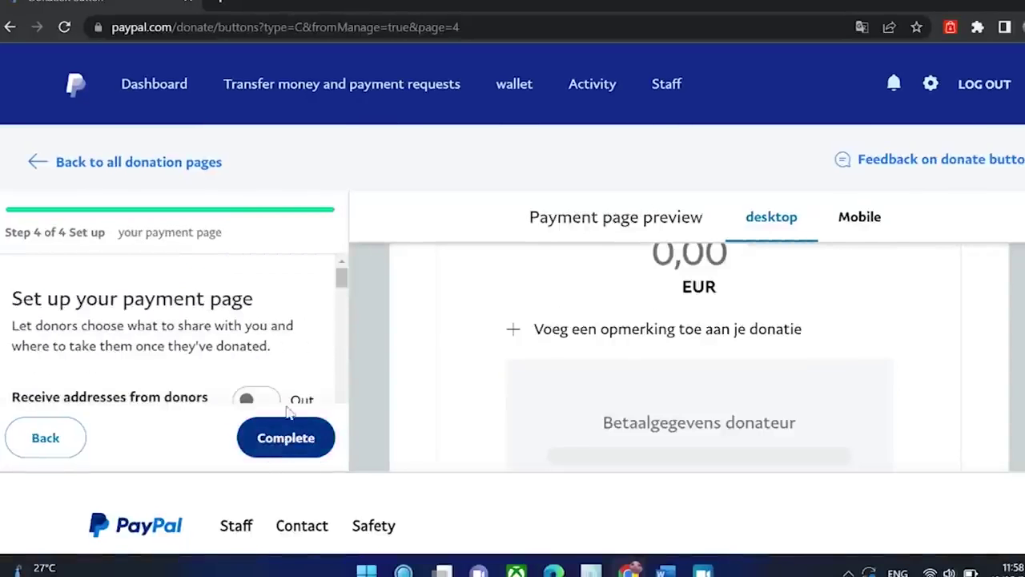
left_click_drag(7, 300, 242, 313)
left_click(253, 314)
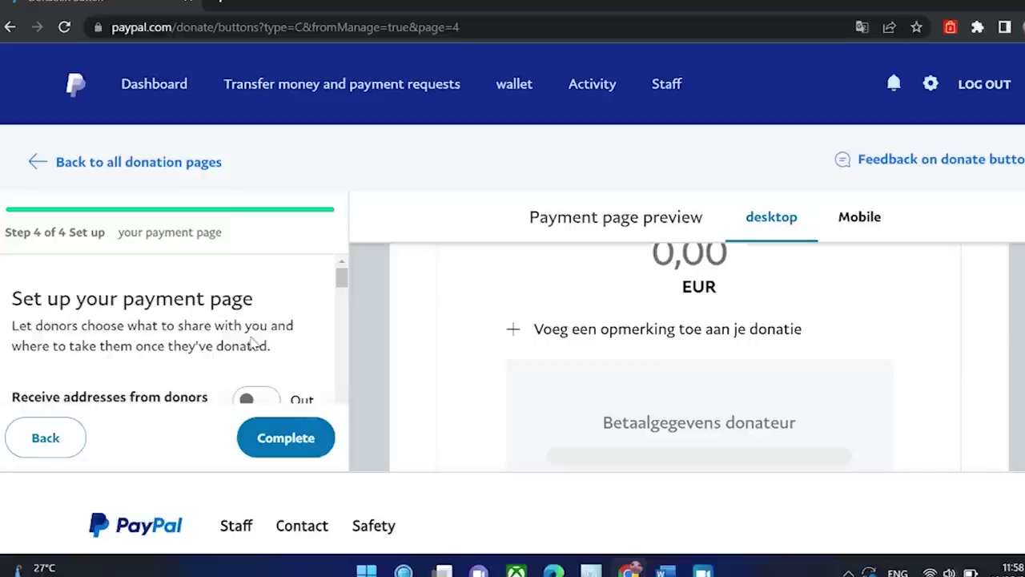
scroll(254, 343, "down", 1)
scroll(182, 358, "down", 2)
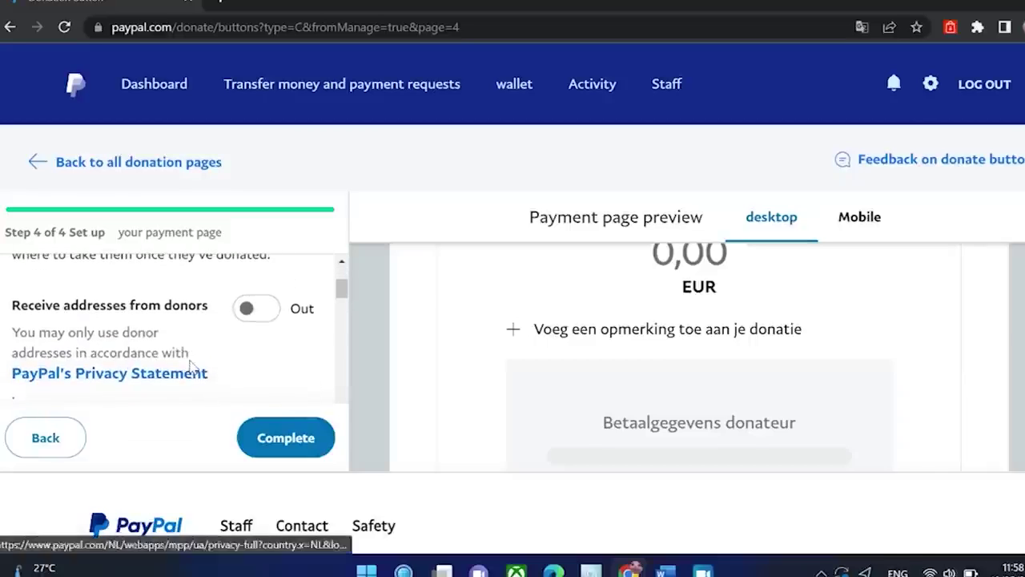
Toggle donor address collection on and off, and set personalized instructions to 'Thank you'.
left_click(256, 317)
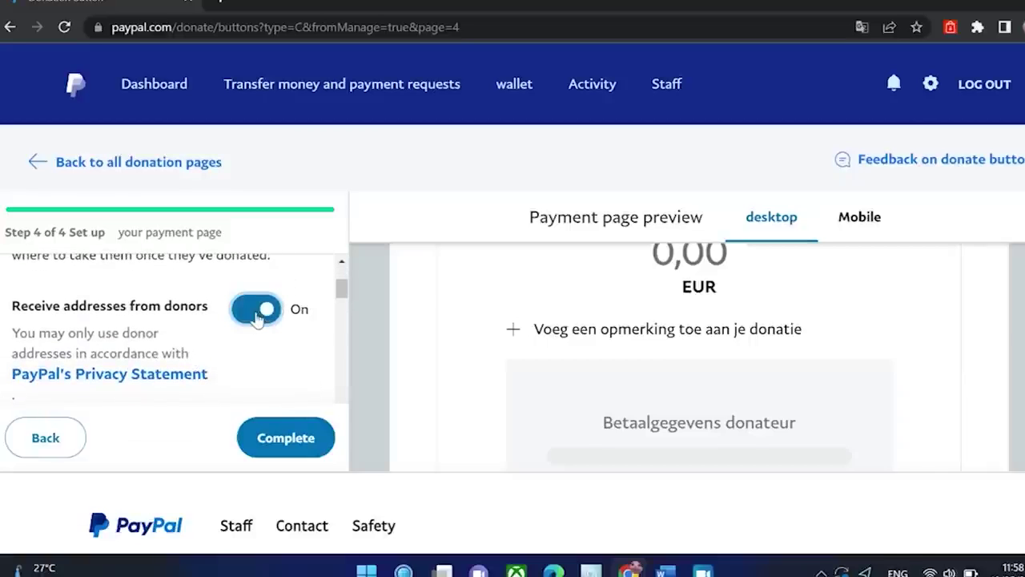
left_click(257, 313)
scroll(232, 304, "down", 4)
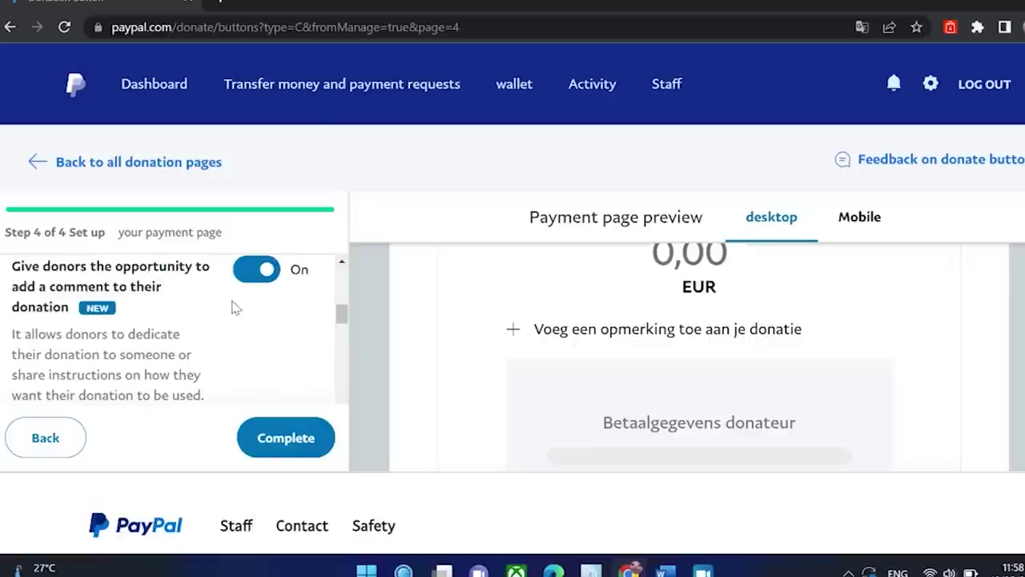
scroll(163, 361, "down", 2)
left_click(135, 350)
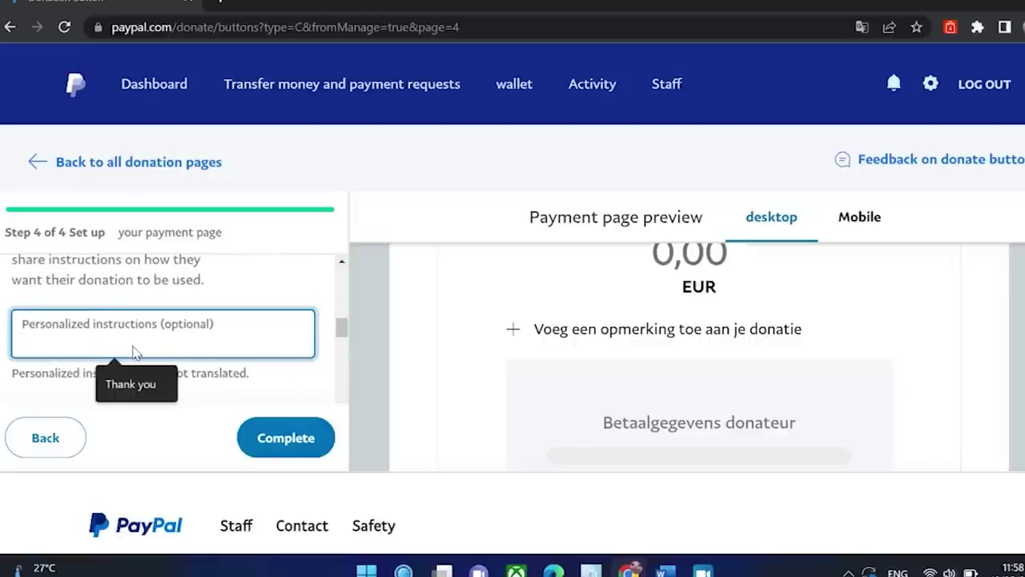
type("Thank you")
scroll(134, 352, "down", 3)
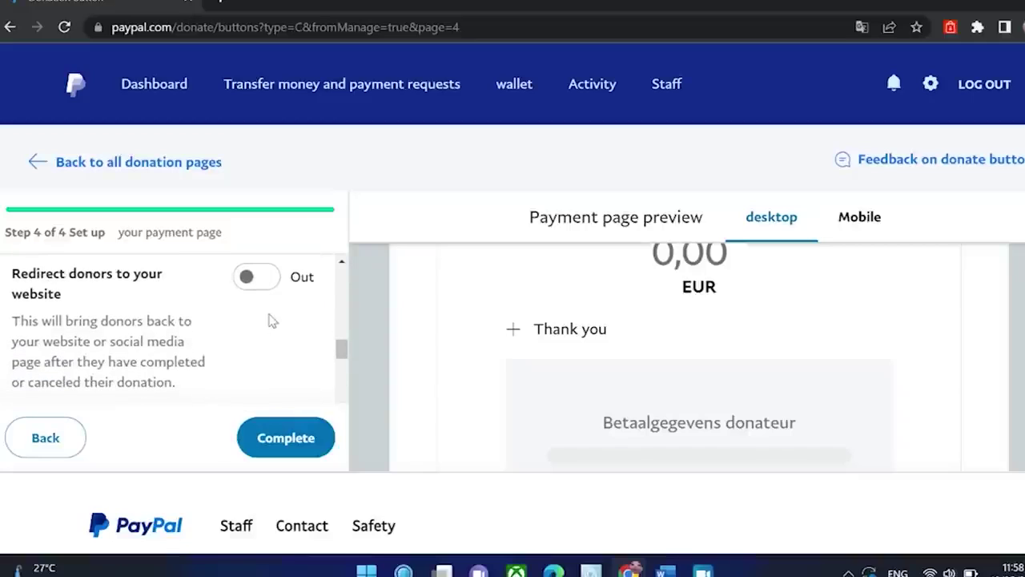
Turn on redirecting donors to a website, then switch it back off.
left_click(258, 287)
scroll(162, 355, "down", 3)
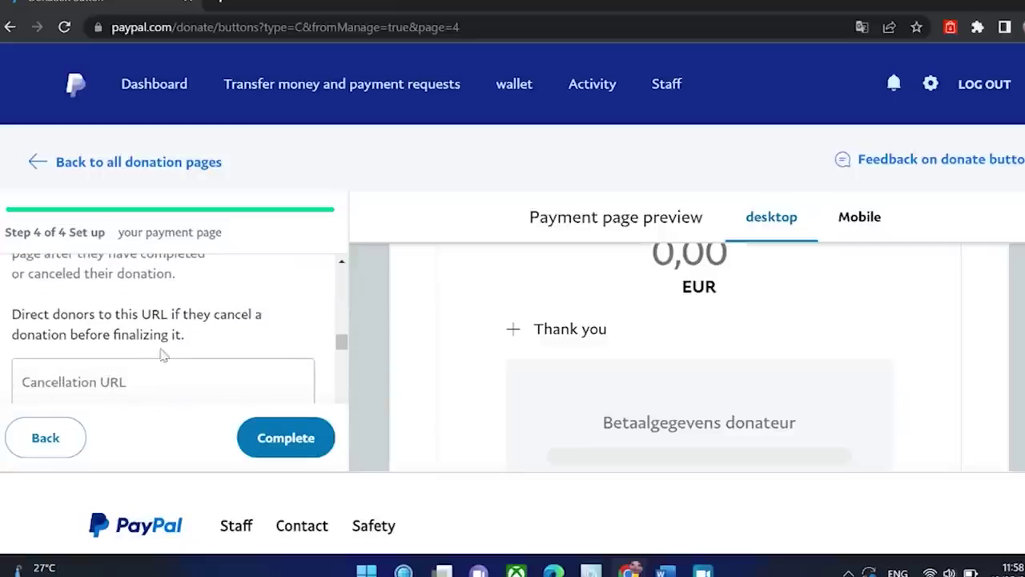
left_click(80, 384)
left_click(79, 388)
scroll(188, 350, "up", 3)
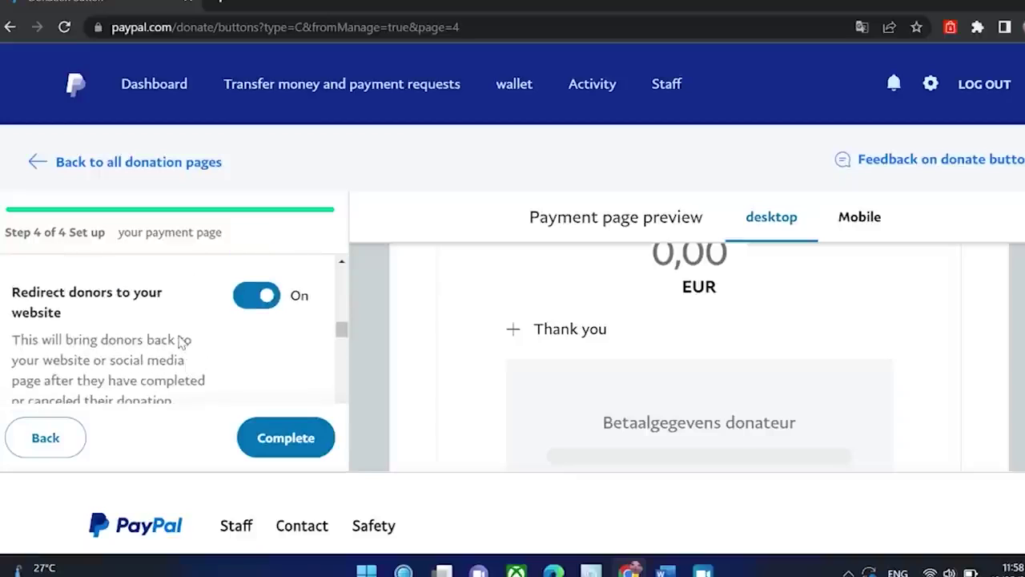
left_click(267, 297)
scroll(189, 298, "down", 2)
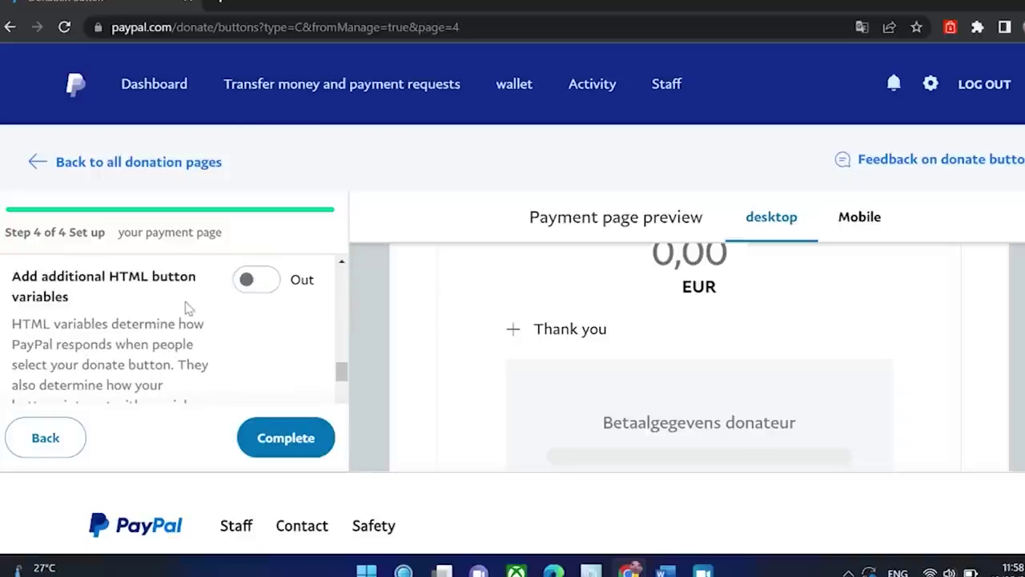
Enable additional HTML button variables, then turn them off again.
left_click(264, 278)
scroll(168, 359, "down", 3)
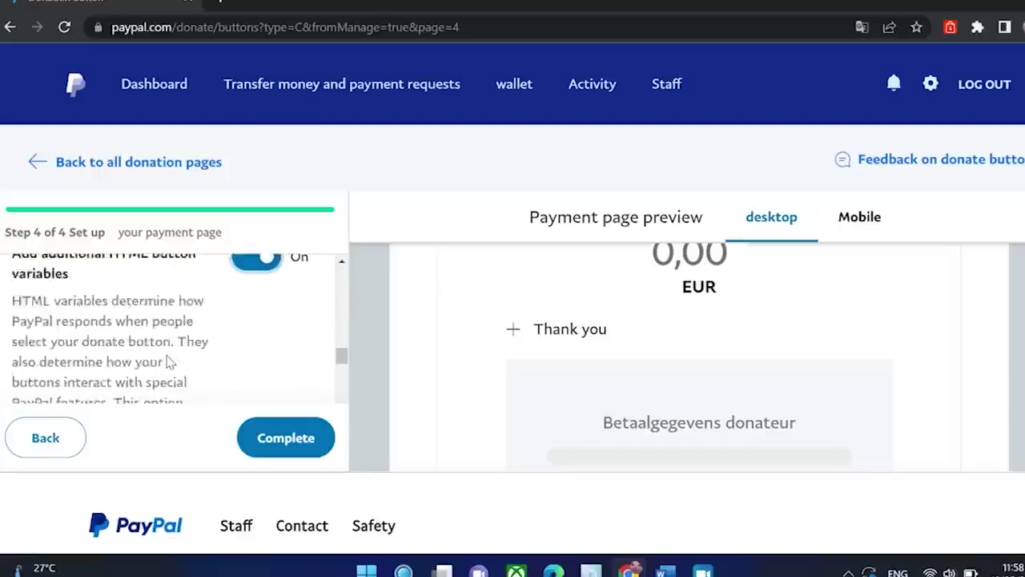
scroll(176, 370, "down", 2)
left_click(88, 373)
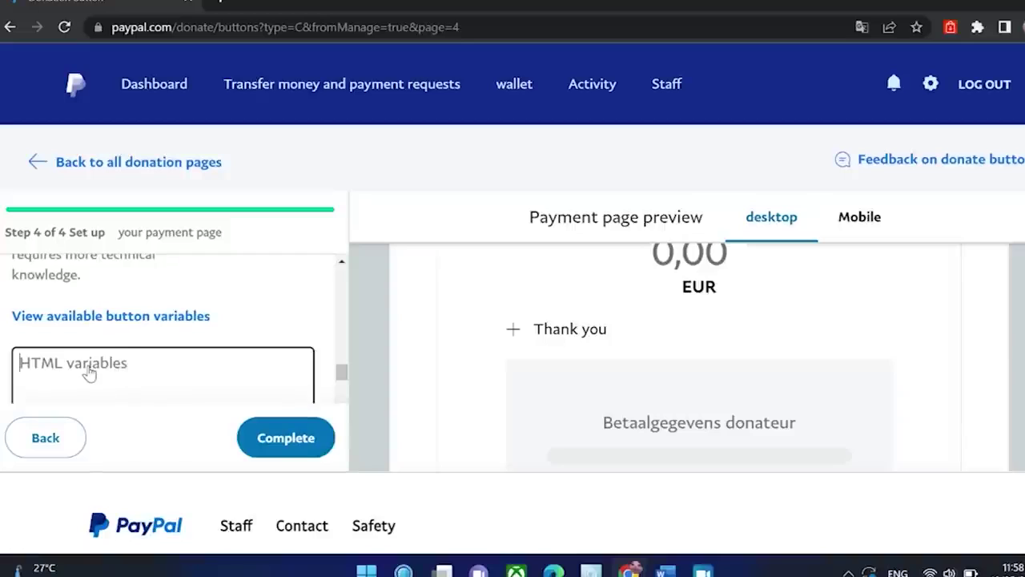
scroll(259, 298, "up", 3)
left_click(259, 295)
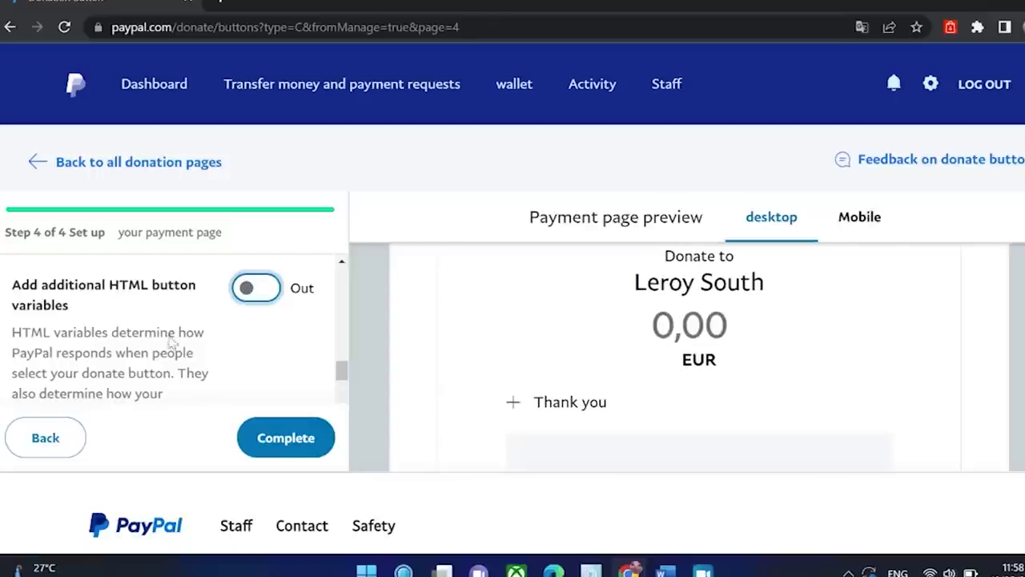
scroll(167, 346, "down", 5)
Complete the donation page and copy its shareable link.
left_click(286, 346)
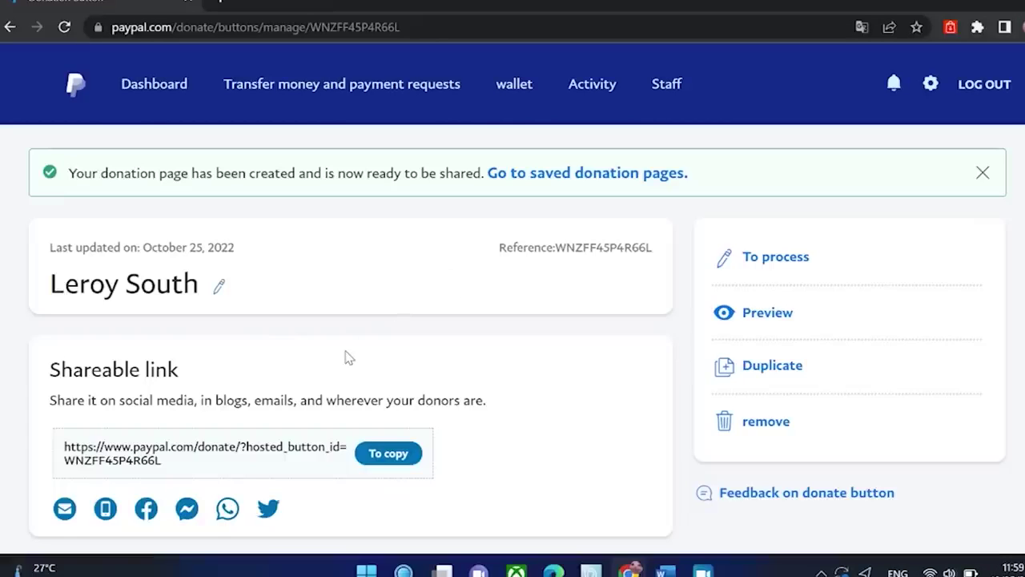
scroll(349, 358, "down", 1)
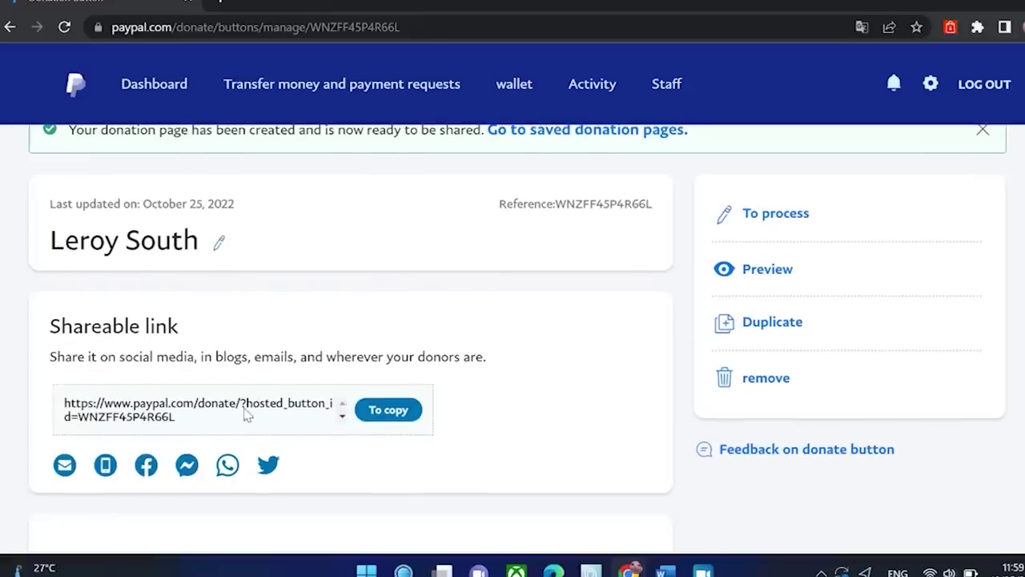
left_click(369, 410)
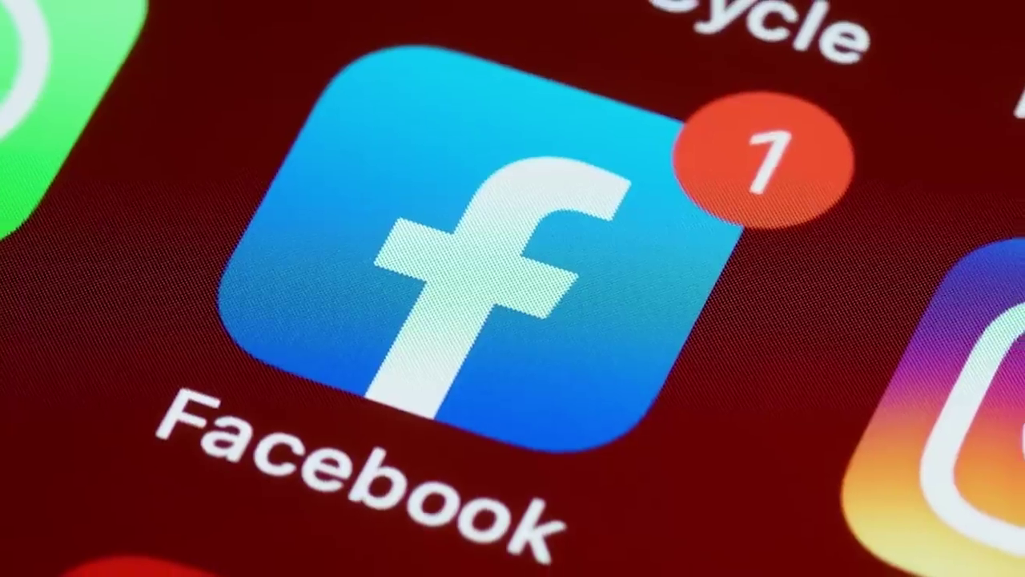